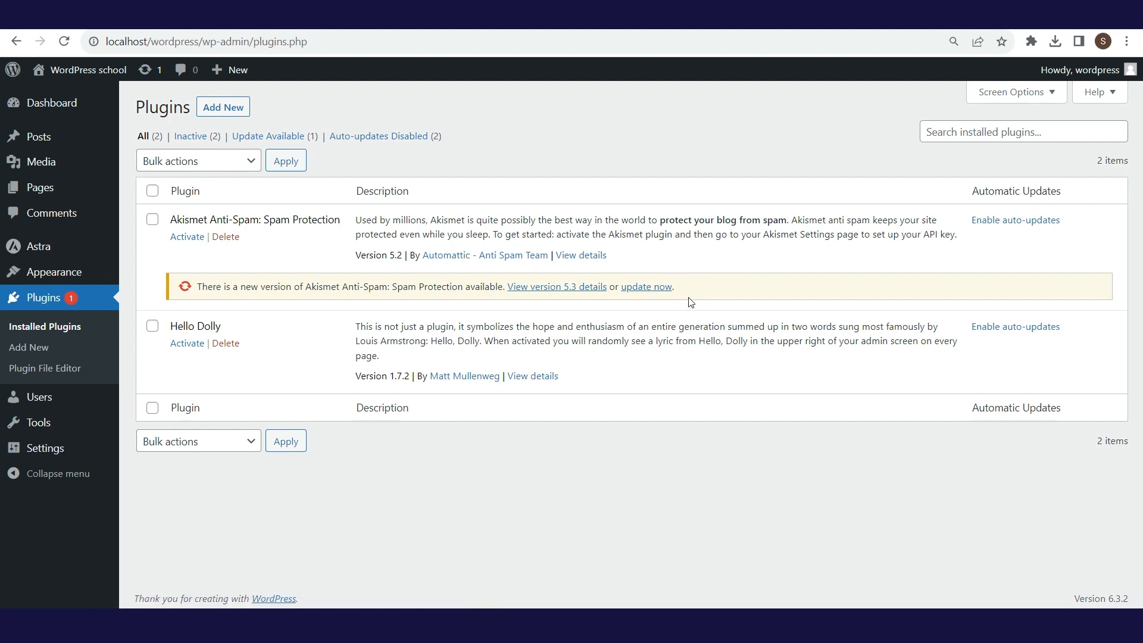
# Review the version 5.3 details of Akismet Anti-Spam and update the plugin to that version
pyautogui.click(553, 288)
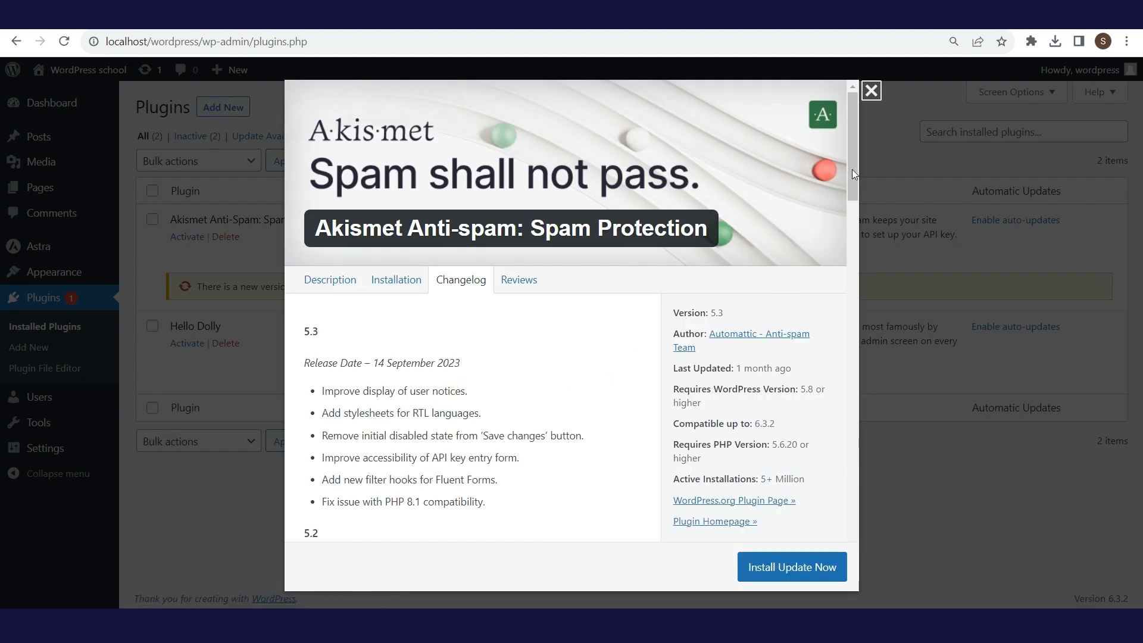
pyautogui.moveTo(851, 169)
pyautogui.mouseDown()
pyautogui.moveTo(855, 212)
pyautogui.moveTo(852, 155)
pyautogui.mouseUp()
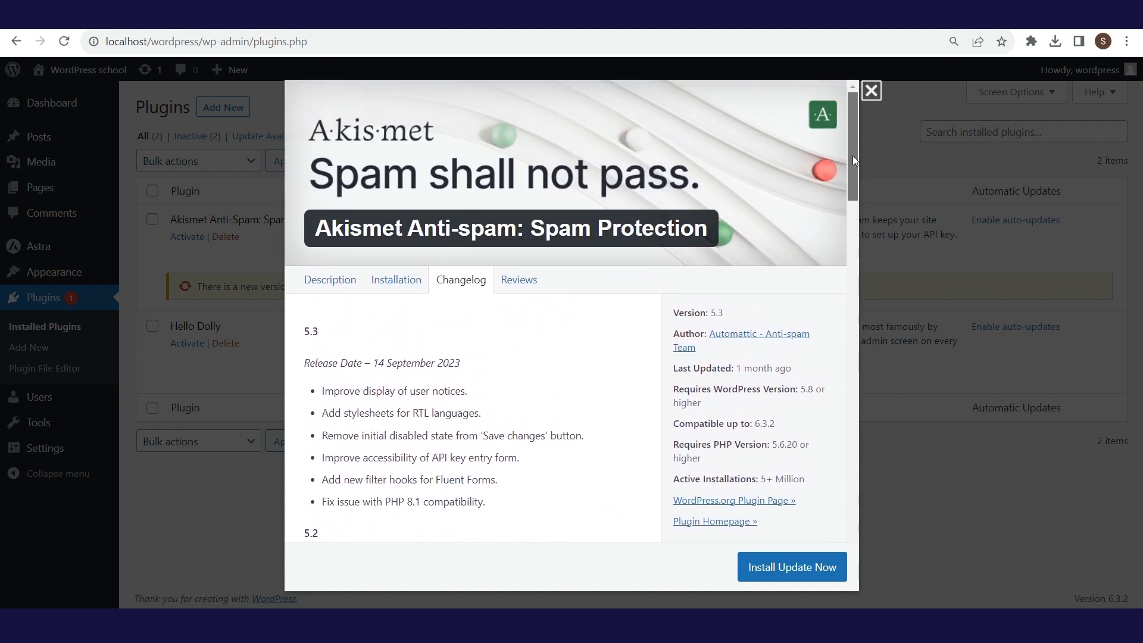
pyautogui.click(871, 91)
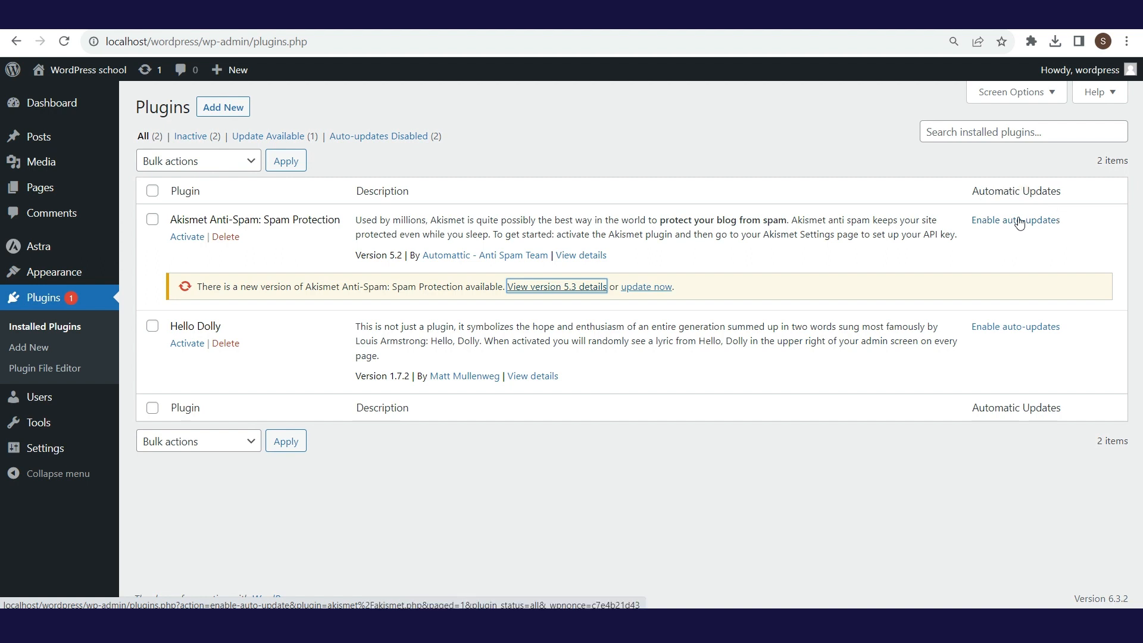
pyautogui.click(658, 287)
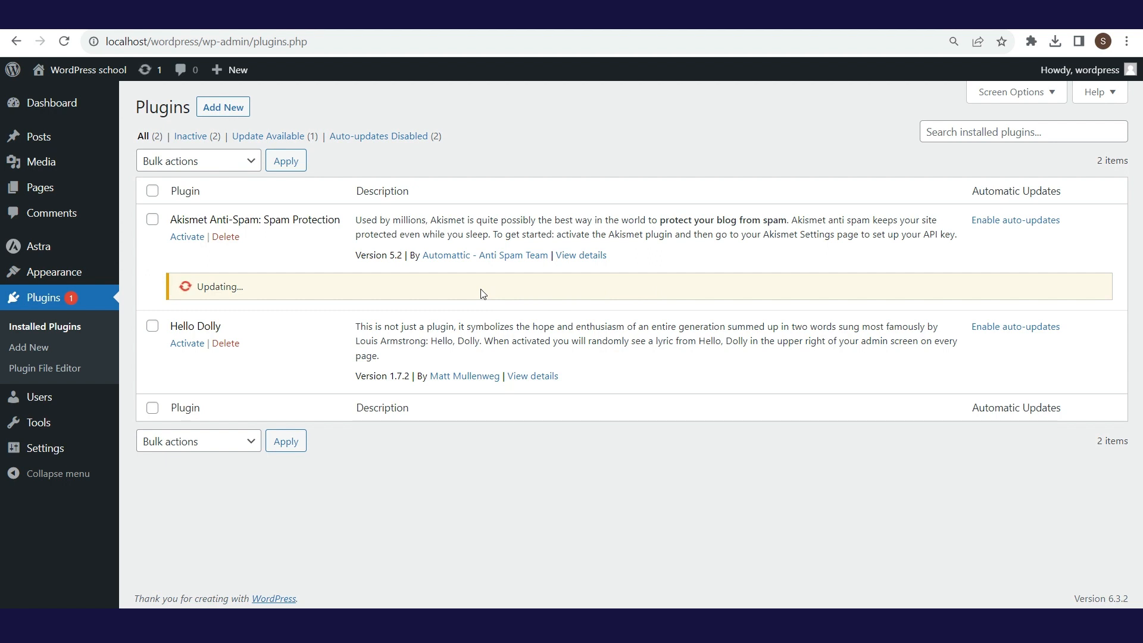
# Delete the Hello Dolly plugin and open the page for adding new plugins
pyautogui.click(226, 346)
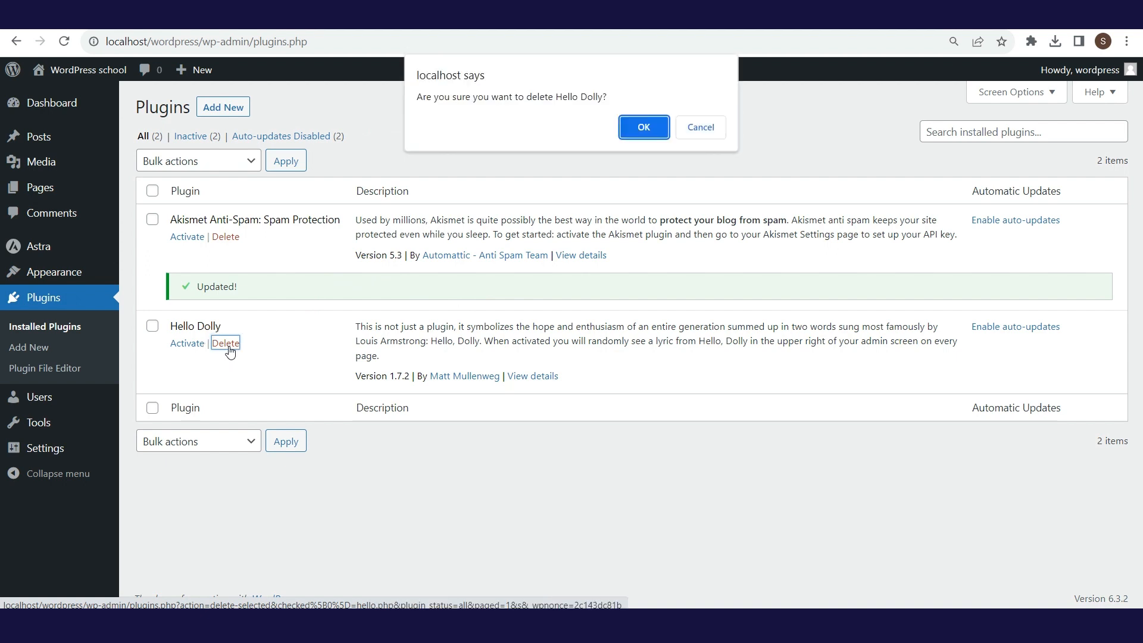
pyautogui.click(634, 135)
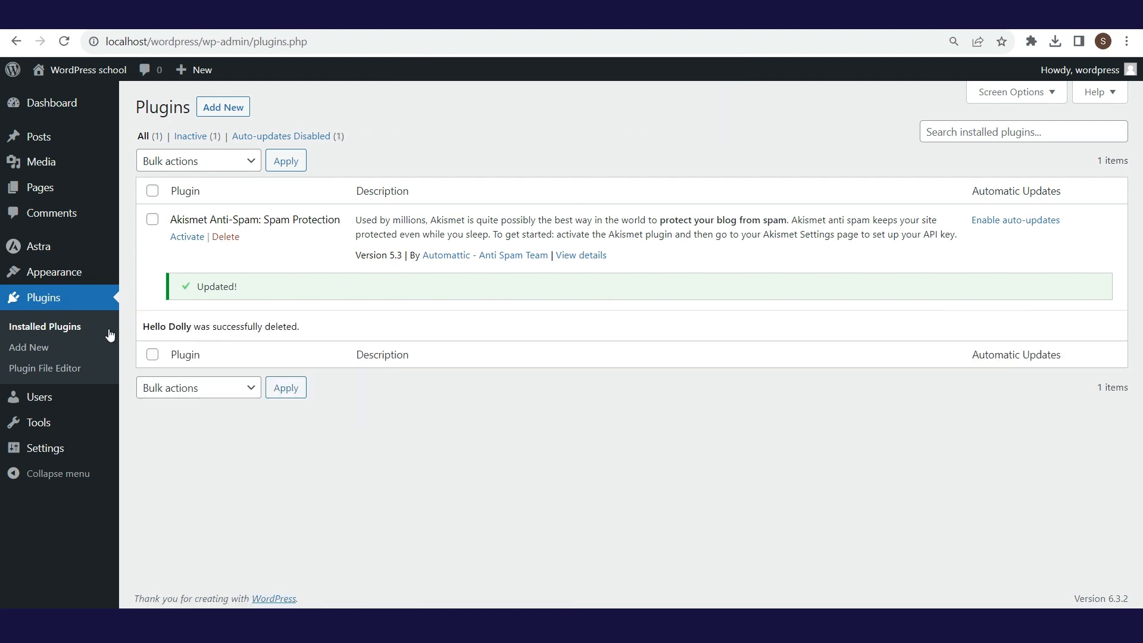
pyautogui.click(47, 352)
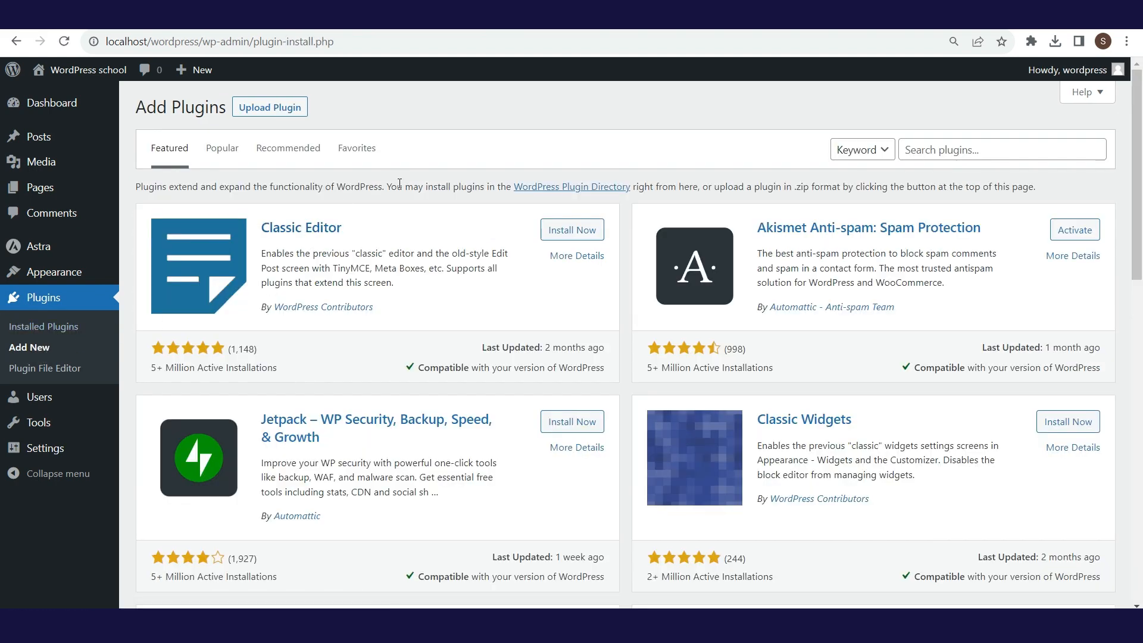
# Look at the form for uploading a plugin in .zip format and at the search type options
pyautogui.click(291, 109)
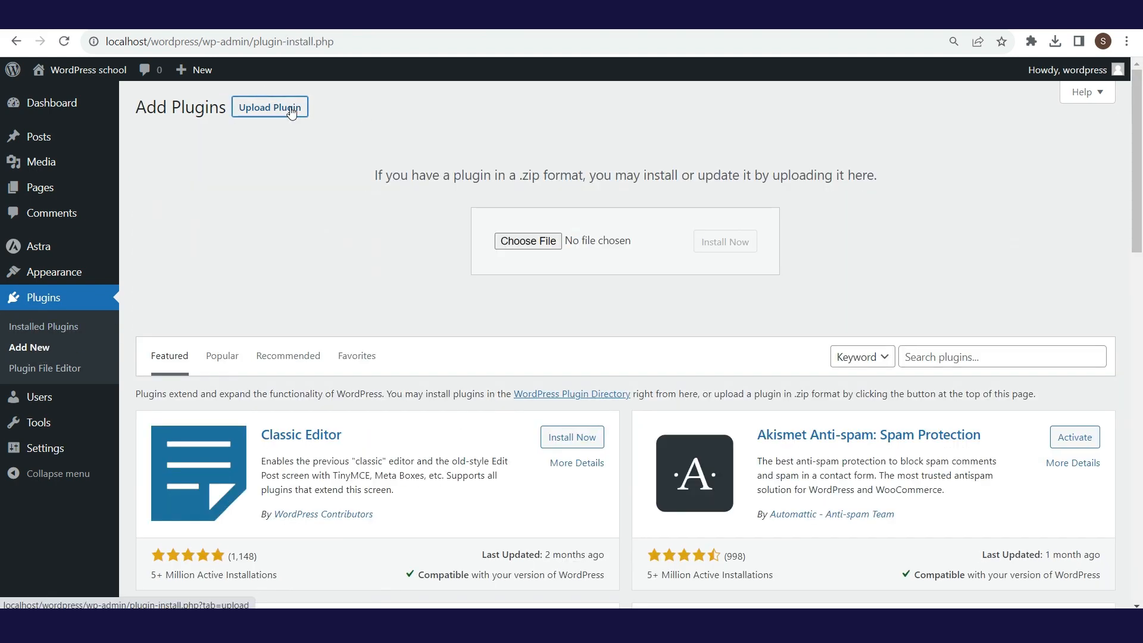
pyautogui.click(280, 109)
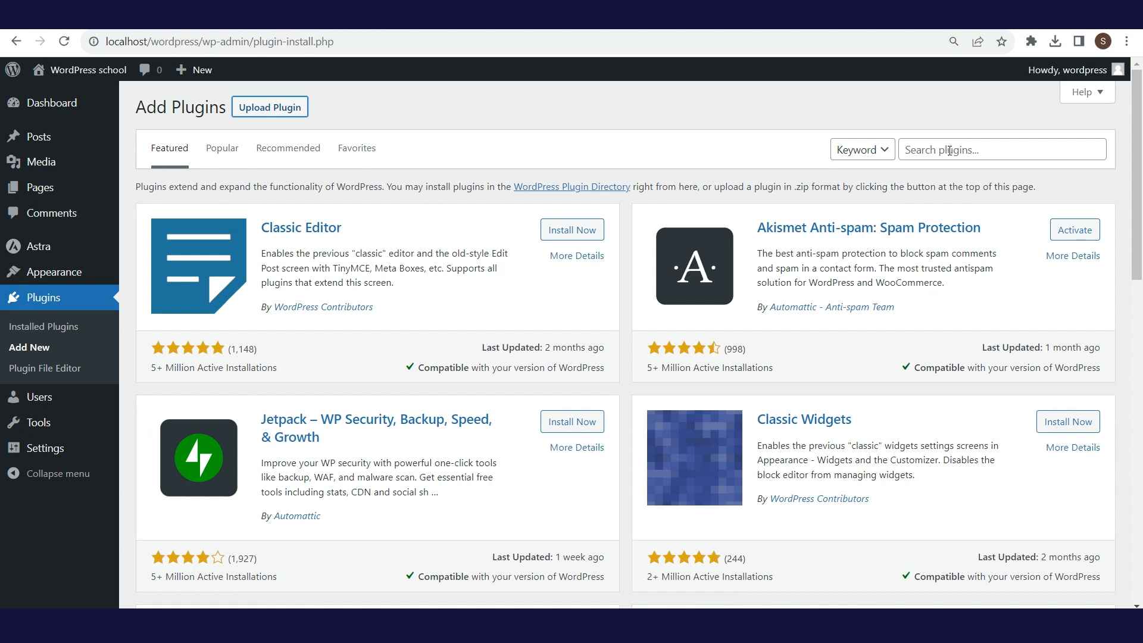
pyautogui.click(920, 149)
pyautogui.click(924, 133)
pyautogui.click(885, 151)
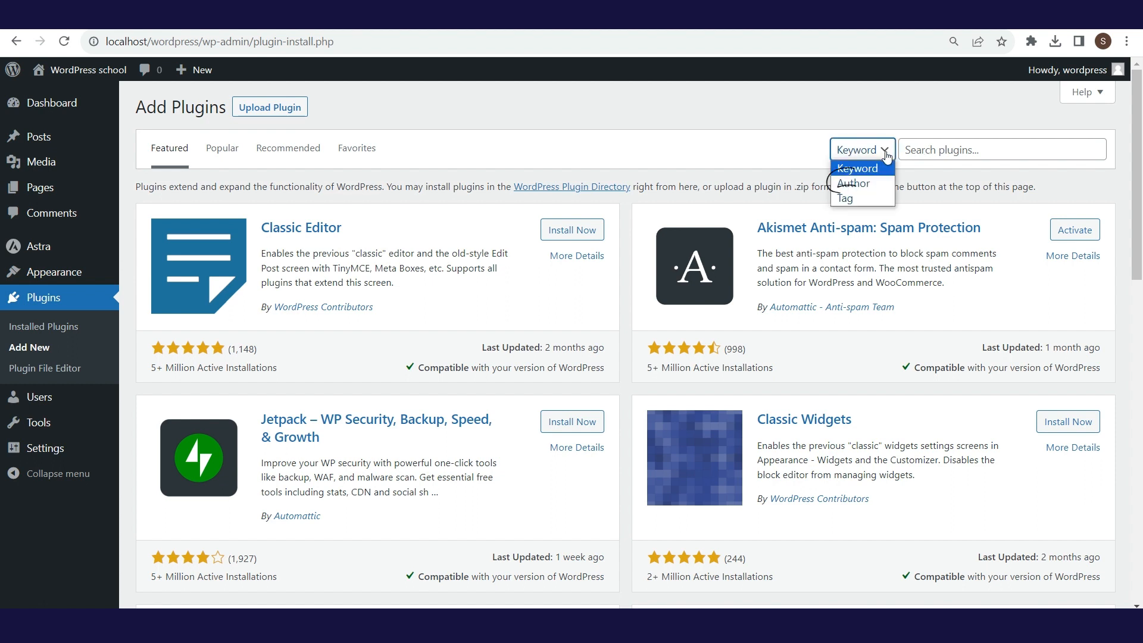
pyautogui.click(886, 154)
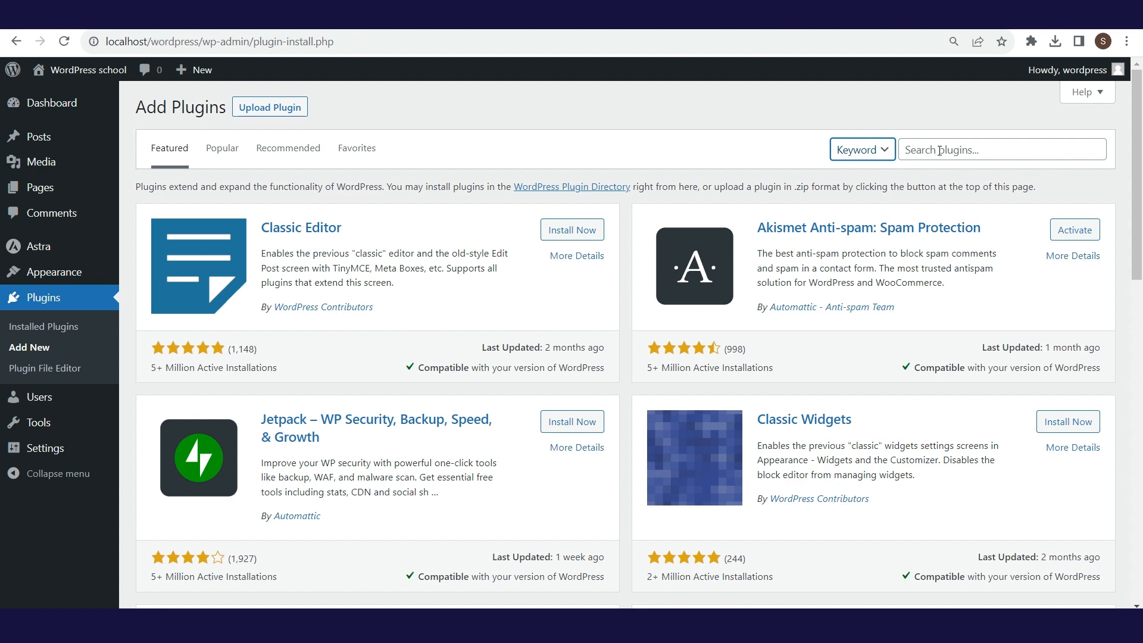
# Search the plugin directory by keyword for "contact form"
pyautogui.click(940, 151)
pyautogui.write('contact')
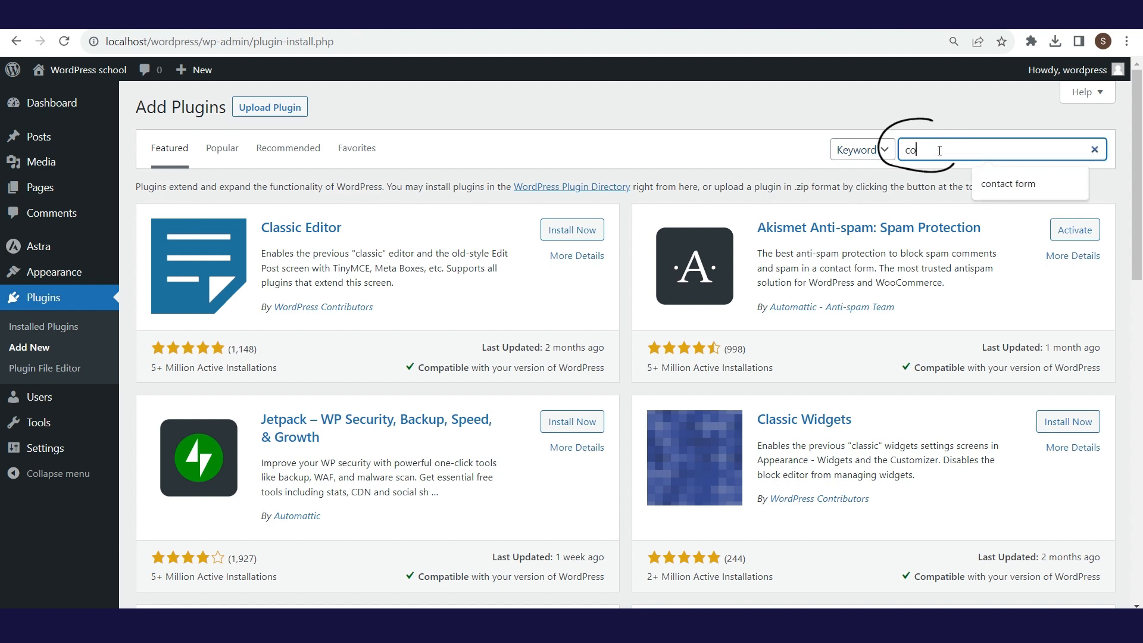
pyautogui.write(' form')
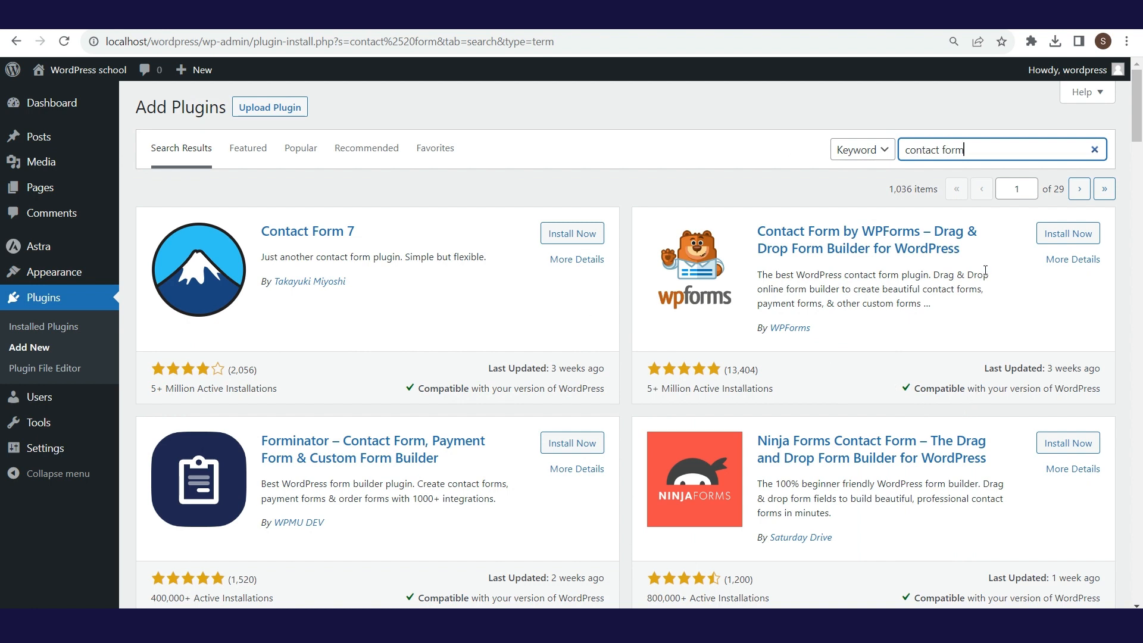
# Examine the details of Contact Form by WPForms, including its installation notes, FAQ, changelog, screenshots and reviews
pyautogui.click(1063, 260)
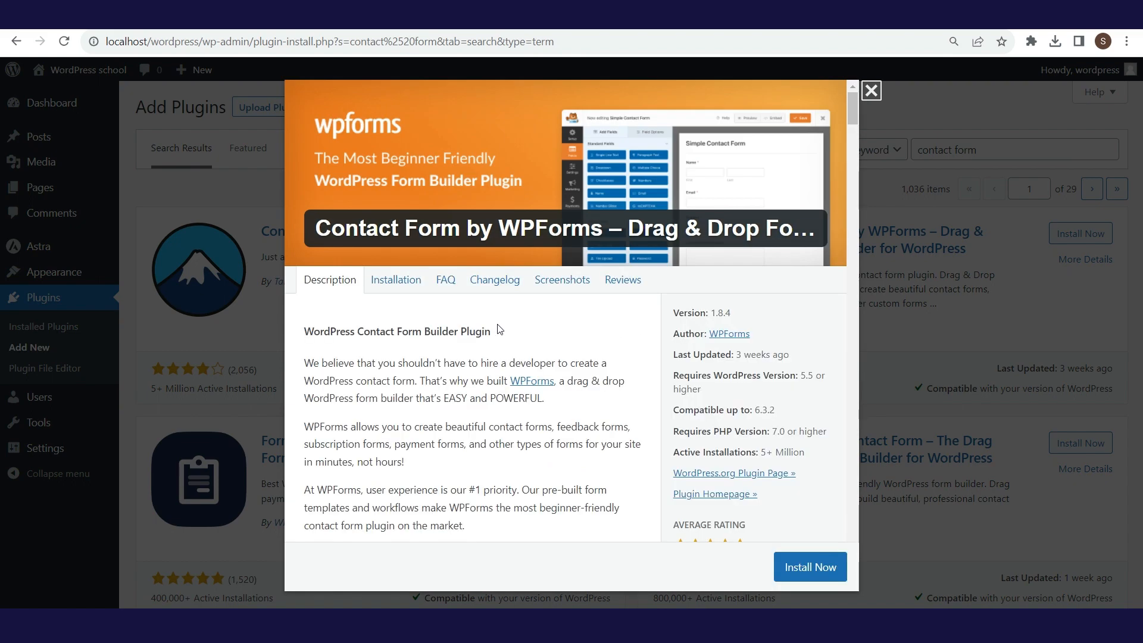
pyautogui.click(406, 282)
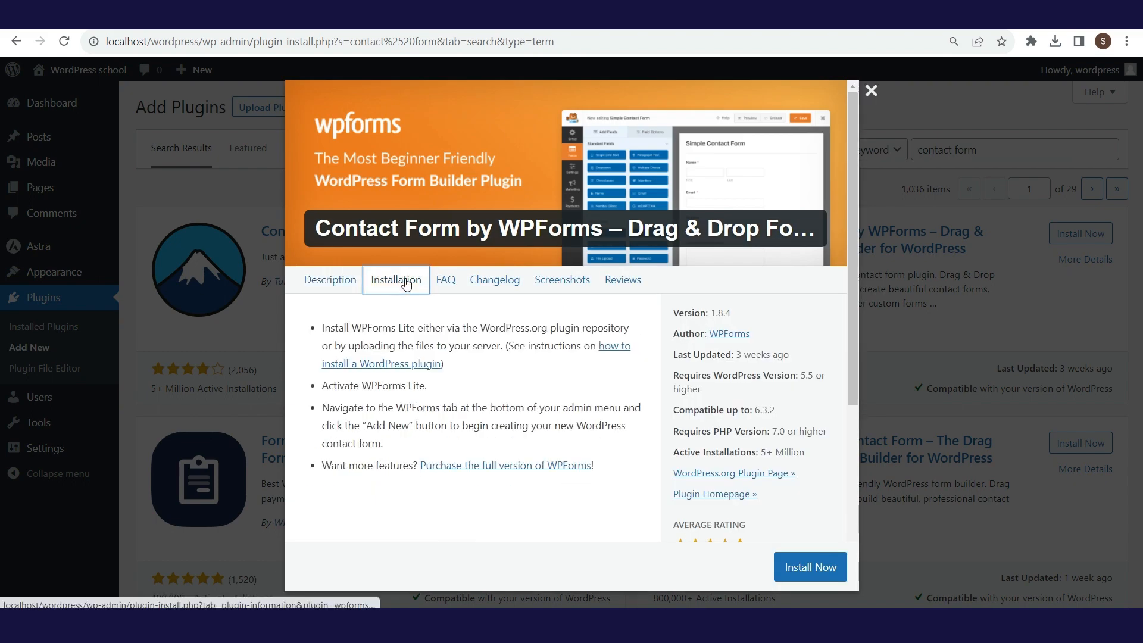
pyautogui.click(445, 281)
pyautogui.click(480, 287)
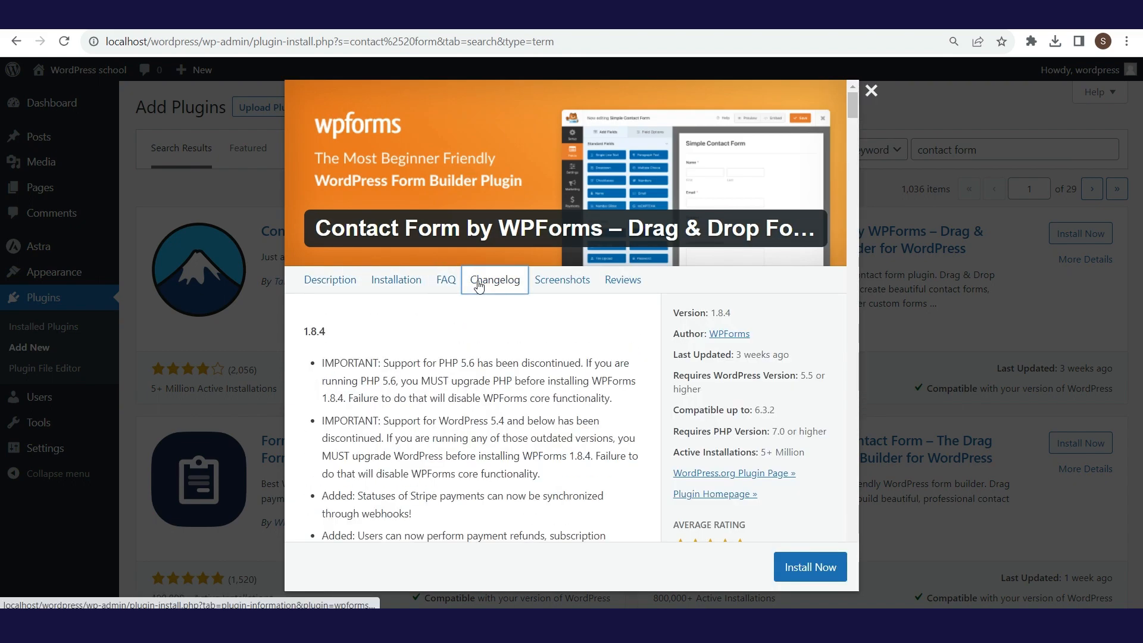
pyautogui.click(549, 284)
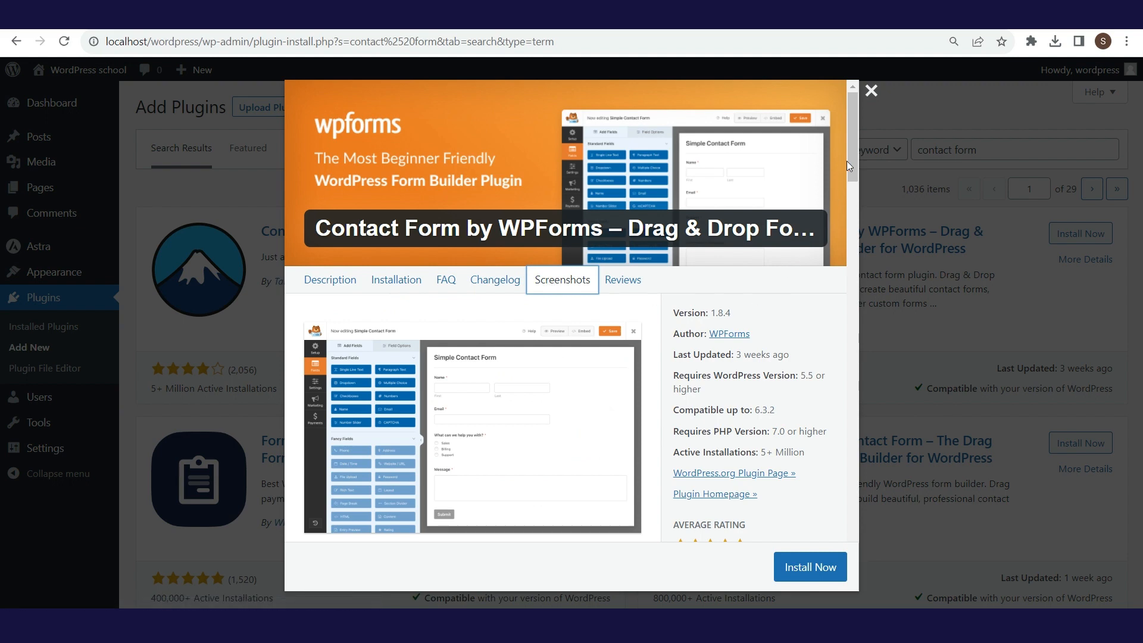
pyautogui.moveTo(852, 164); pyautogui.dragTo(855, 207)
pyautogui.scroll(8, 856, 207)
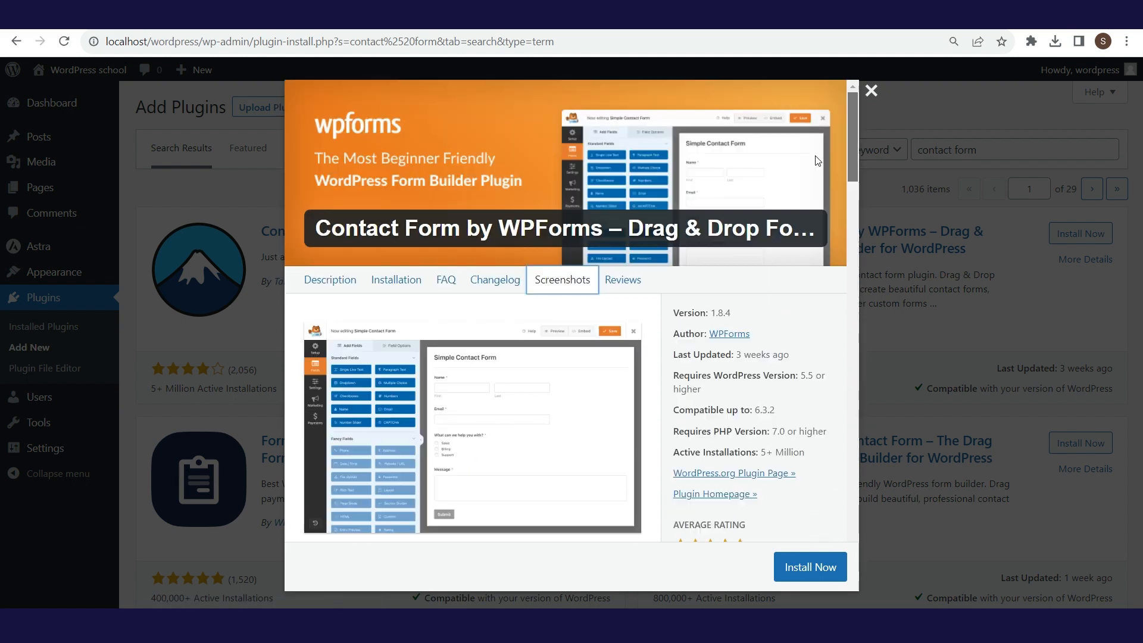
pyautogui.click(613, 282)
pyautogui.click(570, 288)
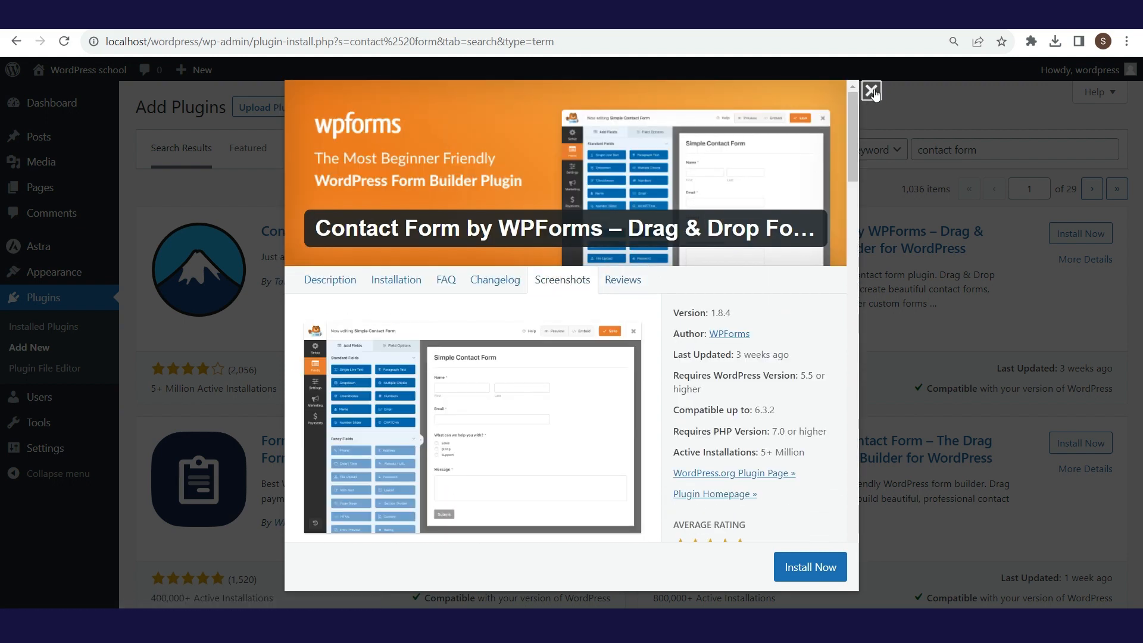
pyautogui.click(871, 91)
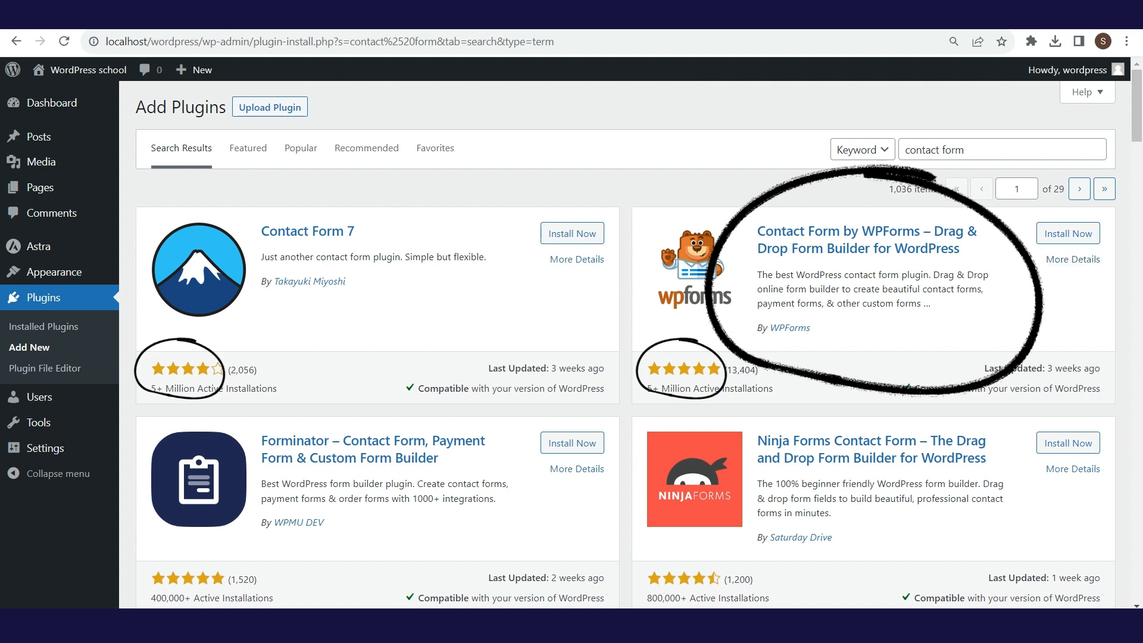
# Install and activate Contact Form by WPForms, and open the list of installed plugins
pyautogui.click(1053, 233)
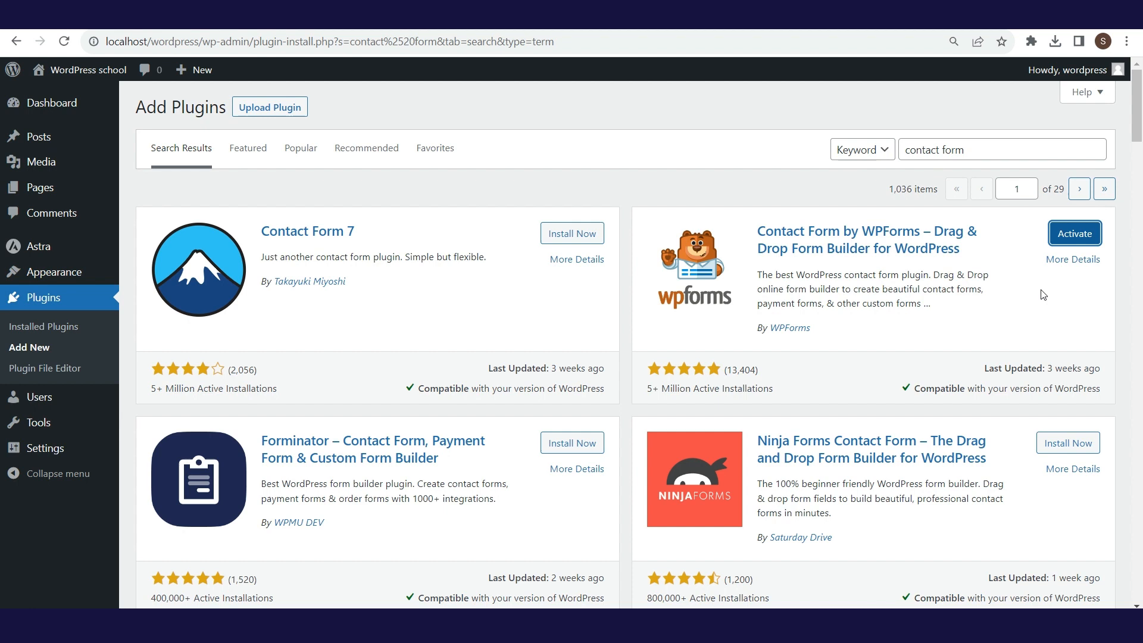
pyautogui.click(1081, 236)
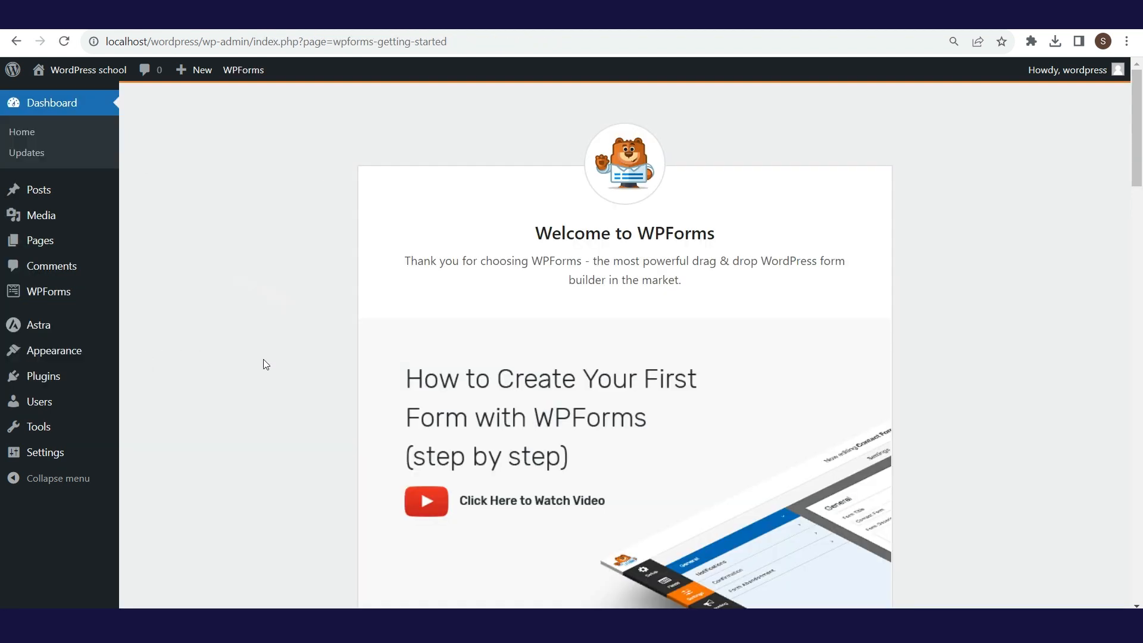
pyautogui.moveTo(100, 384)
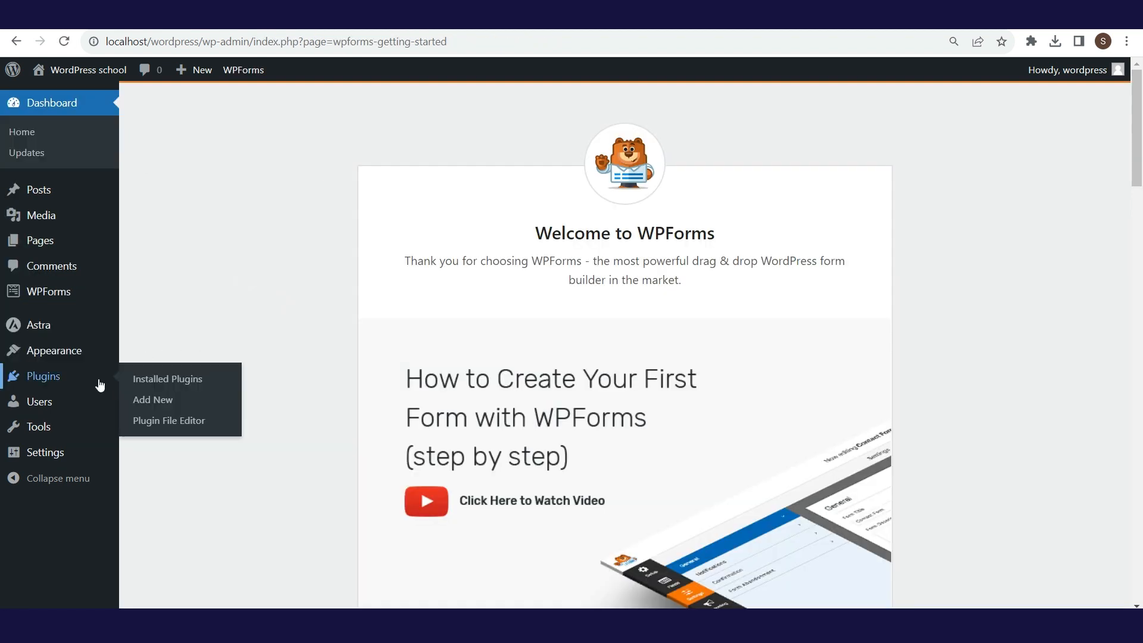
pyautogui.click(143, 381)
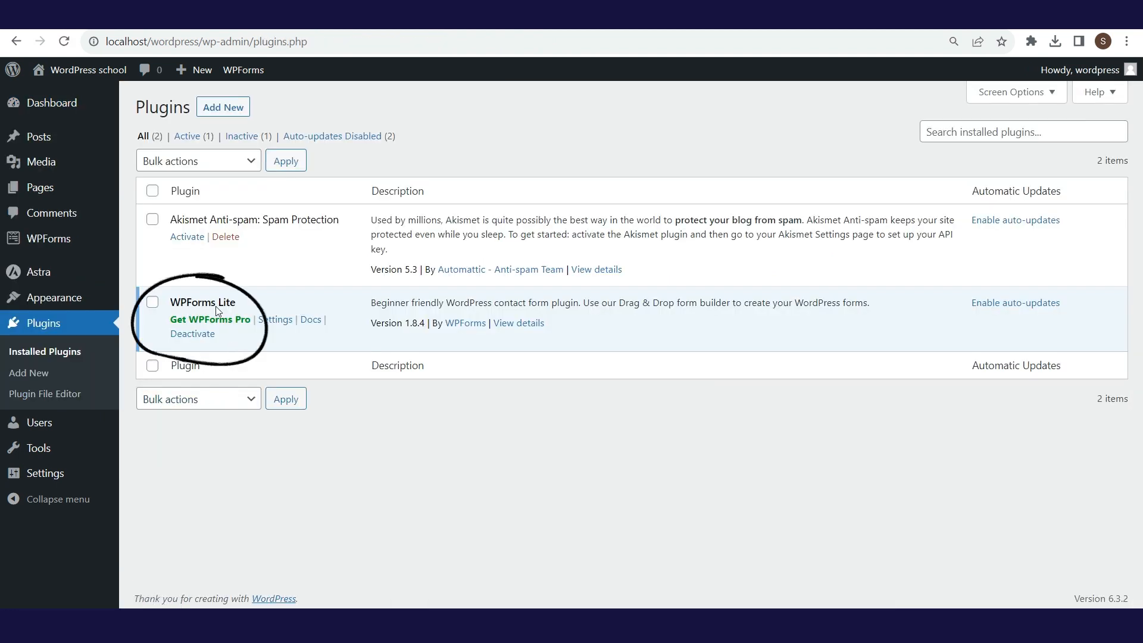
# Open the Plugin File Editor and view the changelog.txt file of Akismet Anti-spam
pyautogui.moveTo(51, 238)
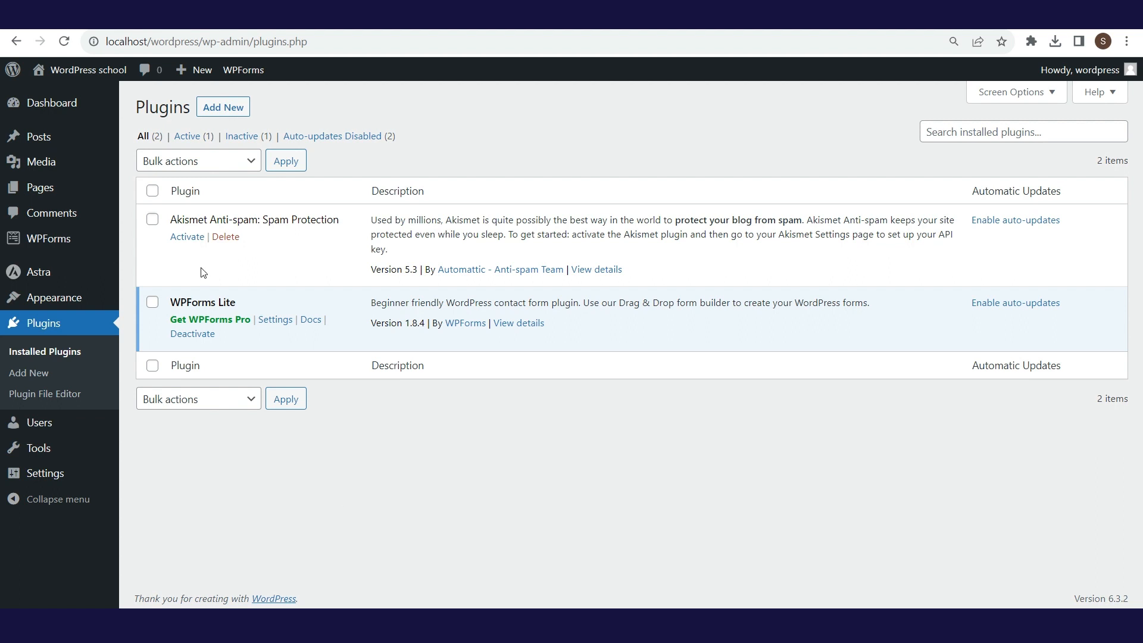
pyautogui.click(49, 396)
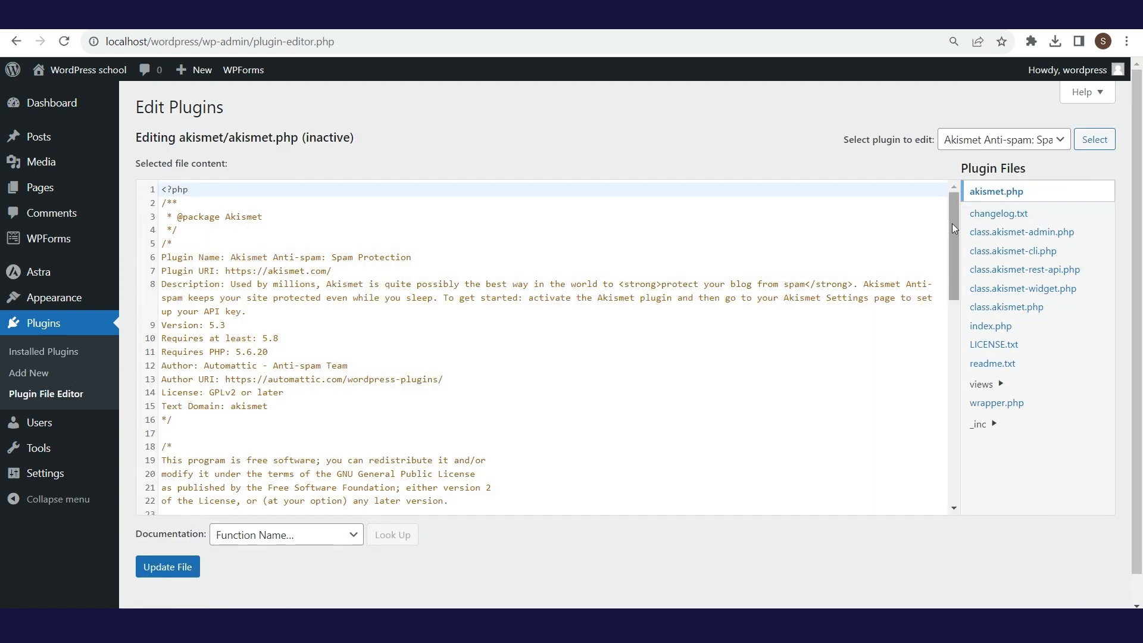
pyautogui.moveTo(953, 224); pyautogui.dragTo(991, 208)
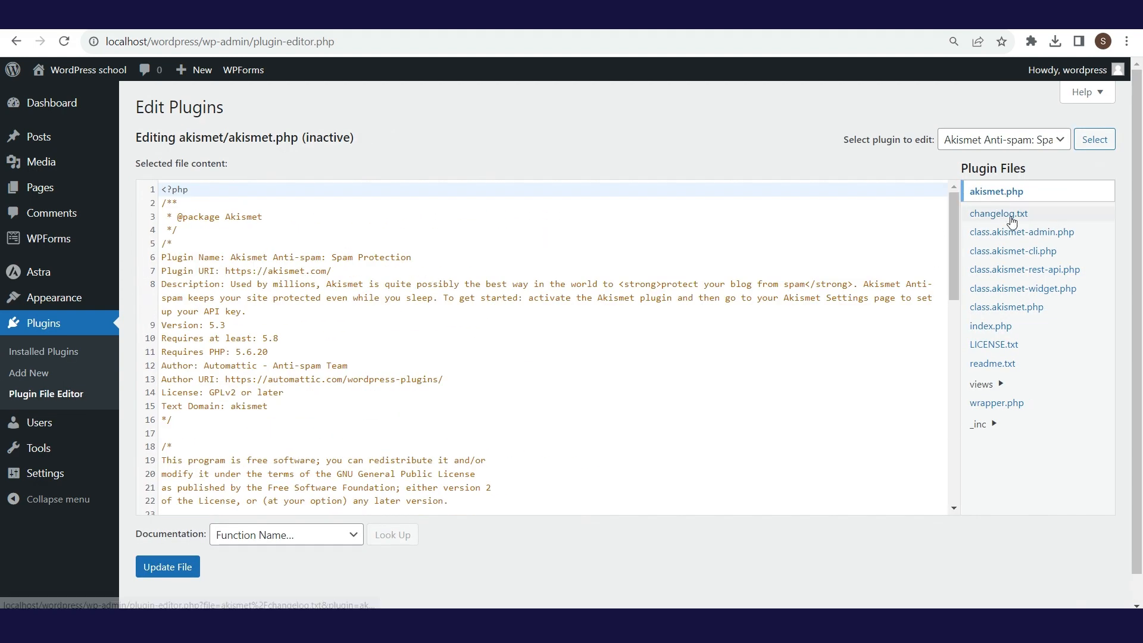
pyautogui.click(993, 213)
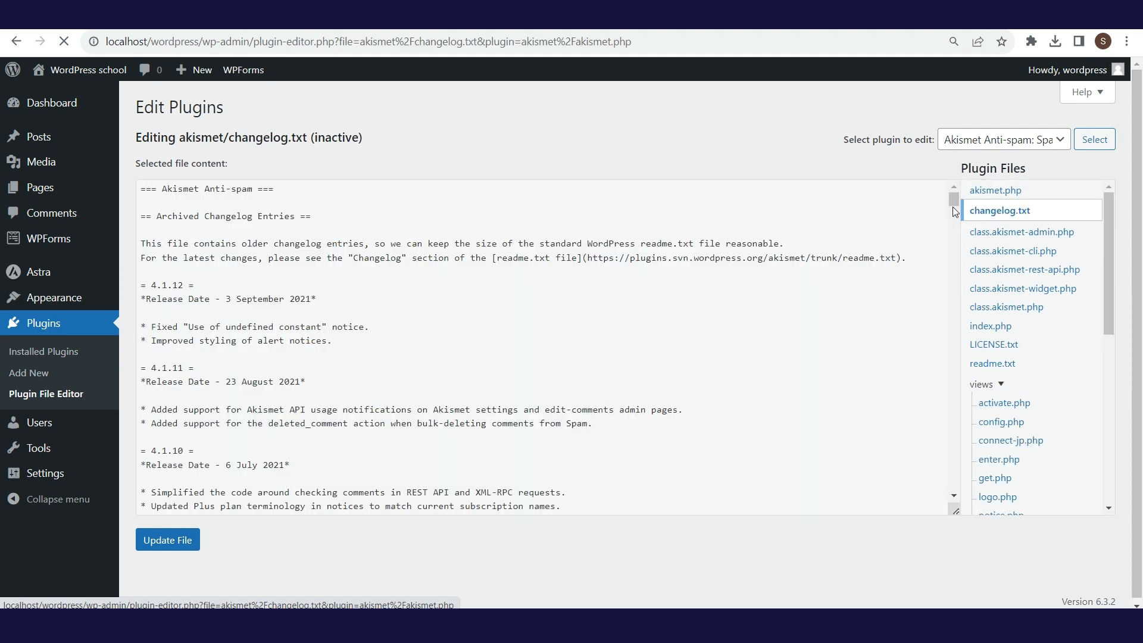